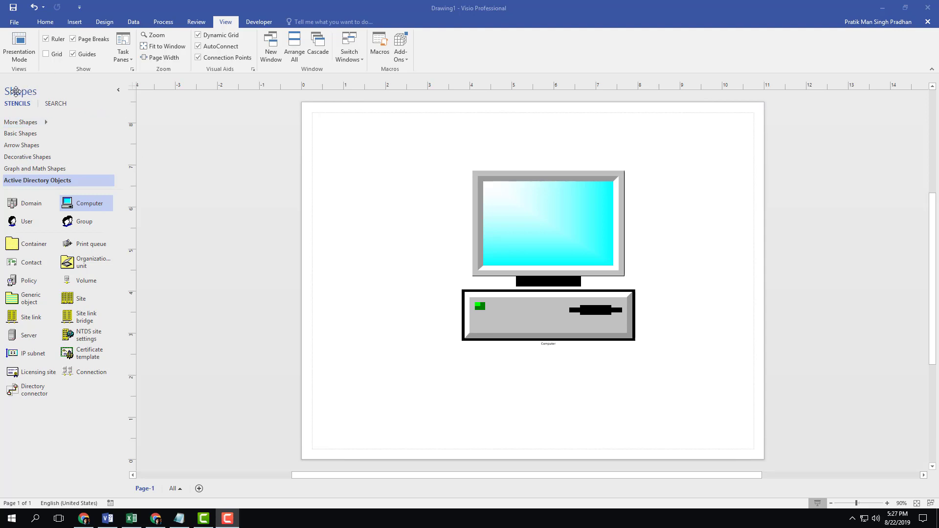
- Float the Shapes pane, then drop a Group shape left of the computer and enlarge it
{"action": "mouse_move", "coordinate": [17, 91]}
{"action": "left_mouse_down"}
{"action": "mouse_move", "coordinate": [89, 169]}
{"action": "mouse_move", "coordinate": [631, 168]}
{"action": "left_mouse_up"}
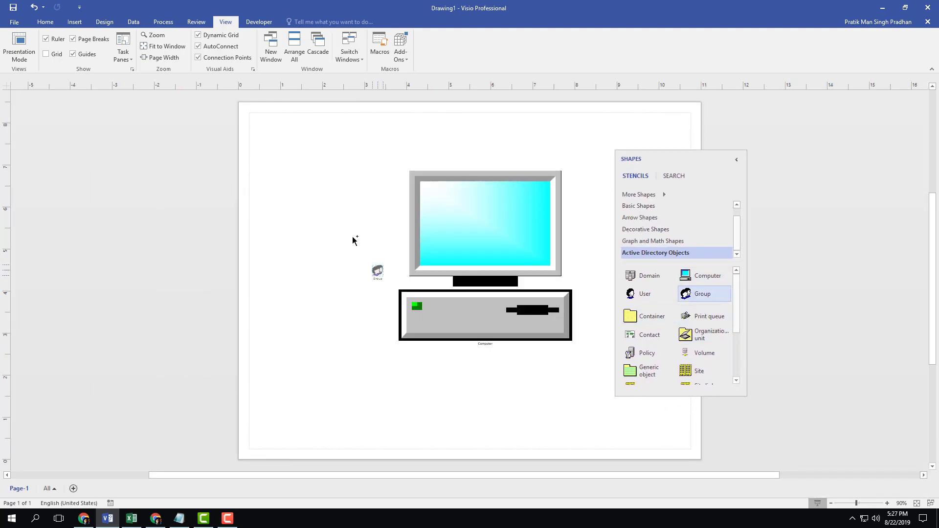
{"action": "left_click_drag", "start_coordinate": [690, 294], "coordinate": [339, 202]}
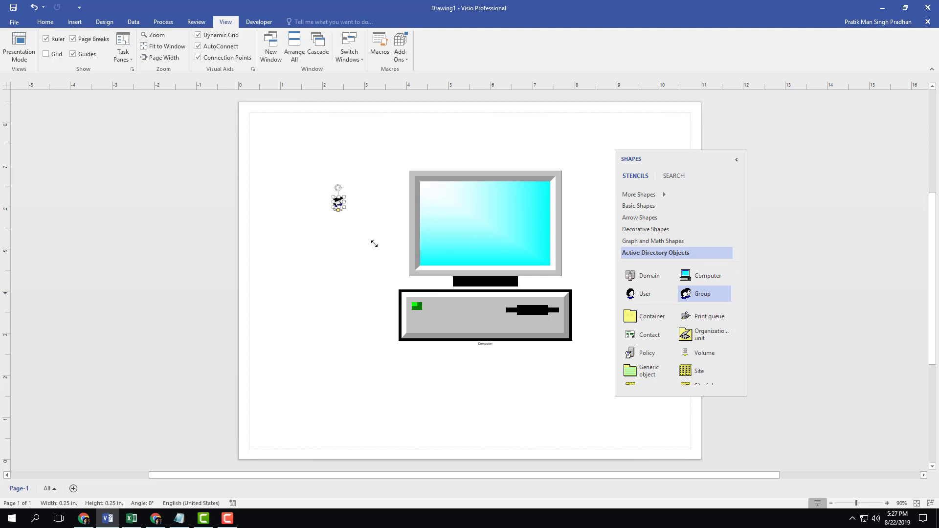
{"action": "left_click_drag", "start_coordinate": [375, 244], "coordinate": [399, 268]}
{"action": "left_click_drag", "start_coordinate": [367, 227], "coordinate": [330, 222]}
{"action": "mouse_move", "coordinate": [717, 170]}
{"action": "left_mouse_down"}
{"action": "mouse_move", "coordinate": [930, 150]}
{"action": "mouse_move", "coordinate": [505, 461]}
{"action": "left_mouse_up"}
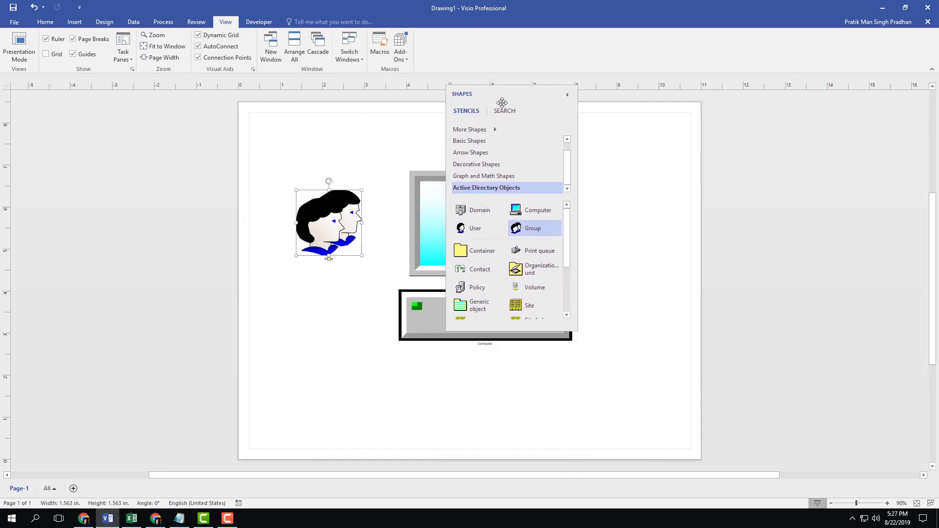
- Move, resize, collapse and re-expand the floating Shapes pane, then dock it on the left edge
{"action": "mouse_move", "coordinate": [505, 461]}
{"action": "left_mouse_down"}
{"action": "mouse_move", "coordinate": [502, 94]}
{"action": "mouse_move", "coordinate": [505, 103]}
{"action": "left_mouse_up"}
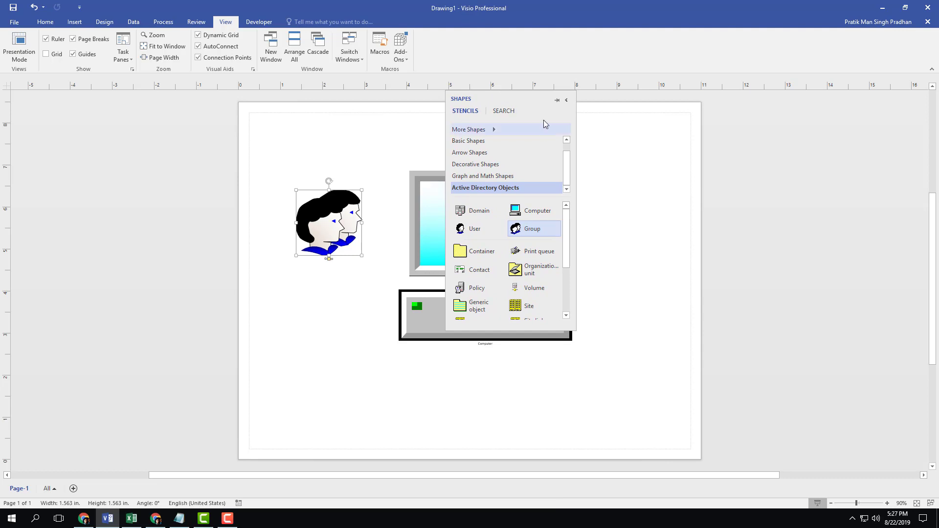
{"action": "left_click_drag", "start_coordinate": [569, 327], "coordinate": [741, 257]}
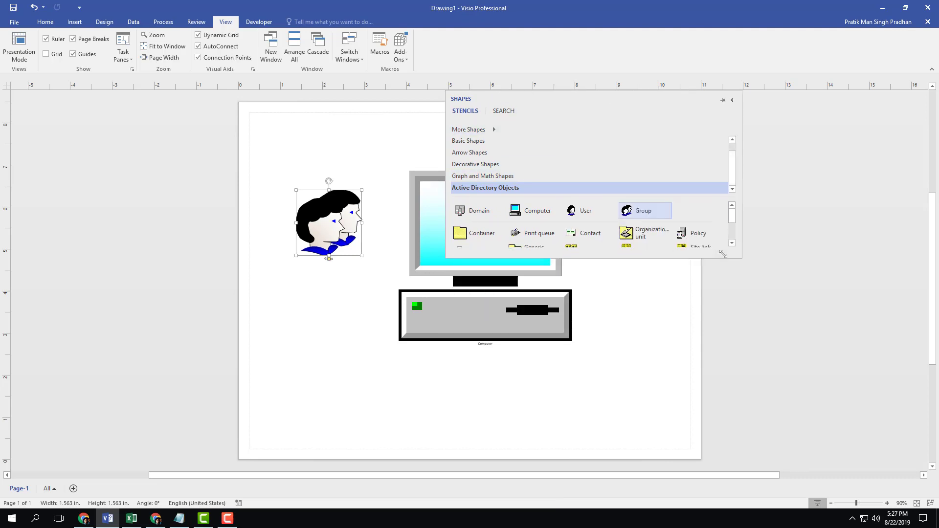
{"action": "left_click_drag", "start_coordinate": [565, 101], "coordinate": [653, 174]}
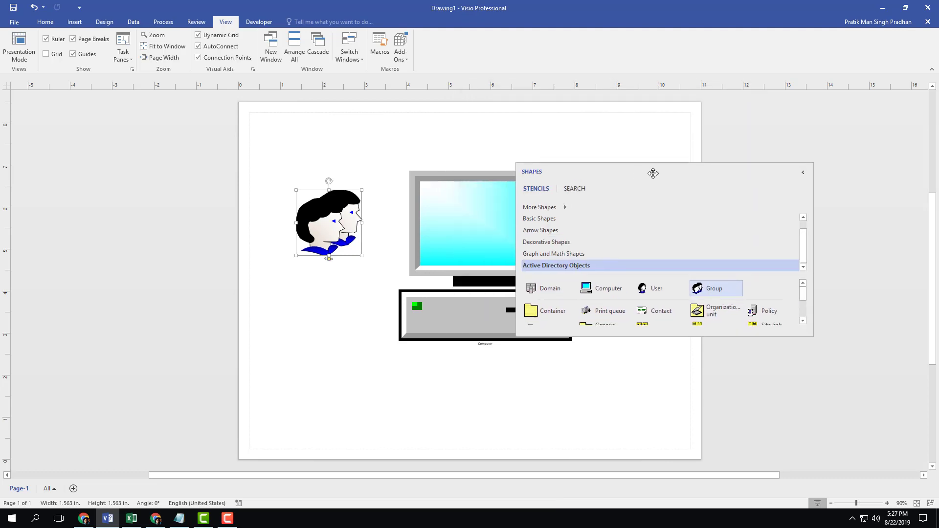
{"action": "left_click", "coordinate": [803, 175]}
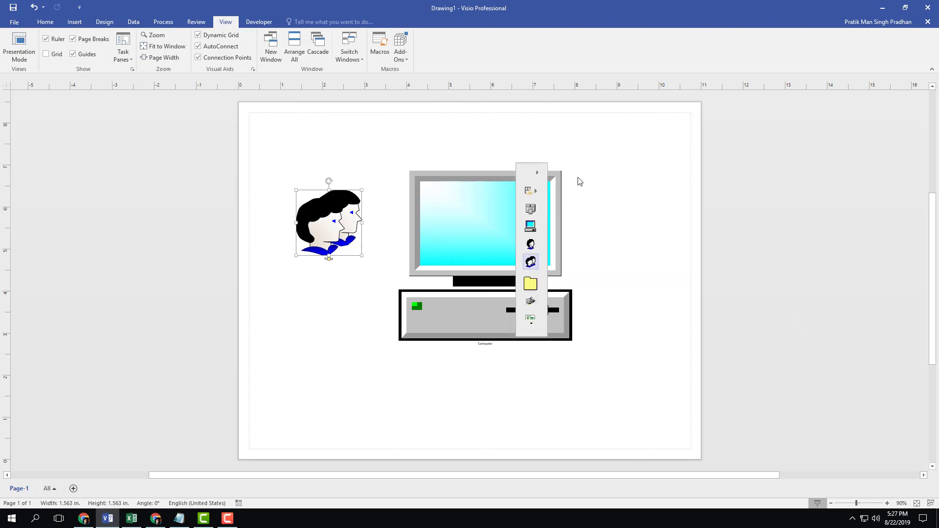
{"action": "left_click_drag", "start_coordinate": [526, 169], "coordinate": [748, 145]}
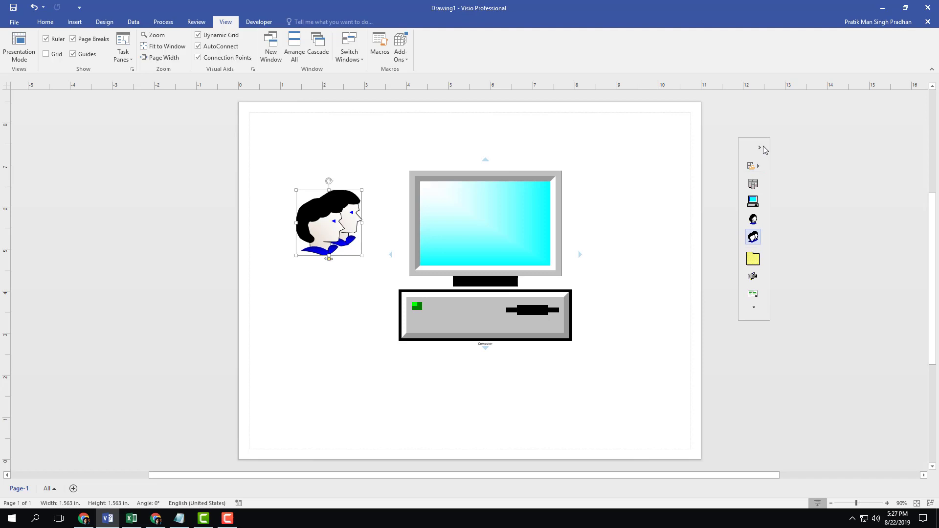
{"action": "left_click", "coordinate": [761, 149]}
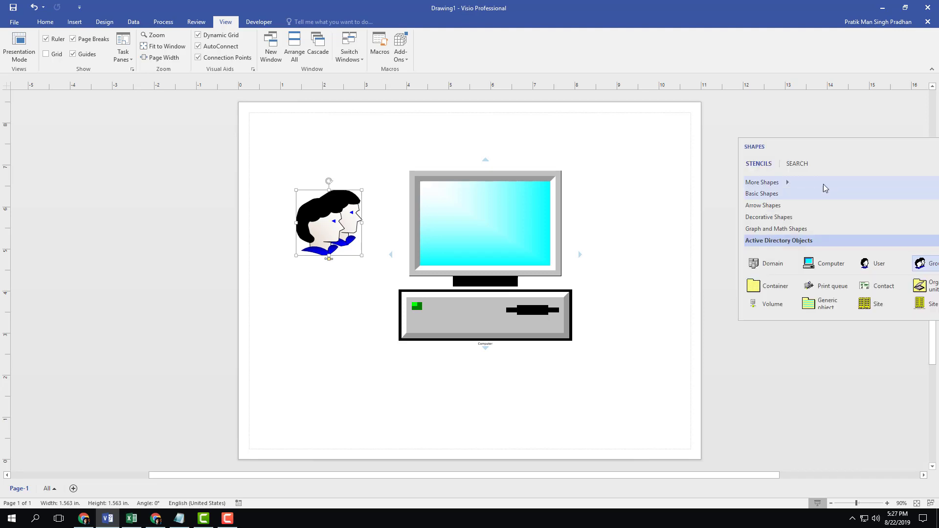
{"action": "mouse_move", "coordinate": [816, 146]}
{"action": "left_mouse_down"}
{"action": "mouse_move", "coordinate": [423, 176]}
{"action": "mouse_move", "coordinate": [184, 143]}
{"action": "mouse_move", "coordinate": [80, 147]}
{"action": "left_mouse_up"}
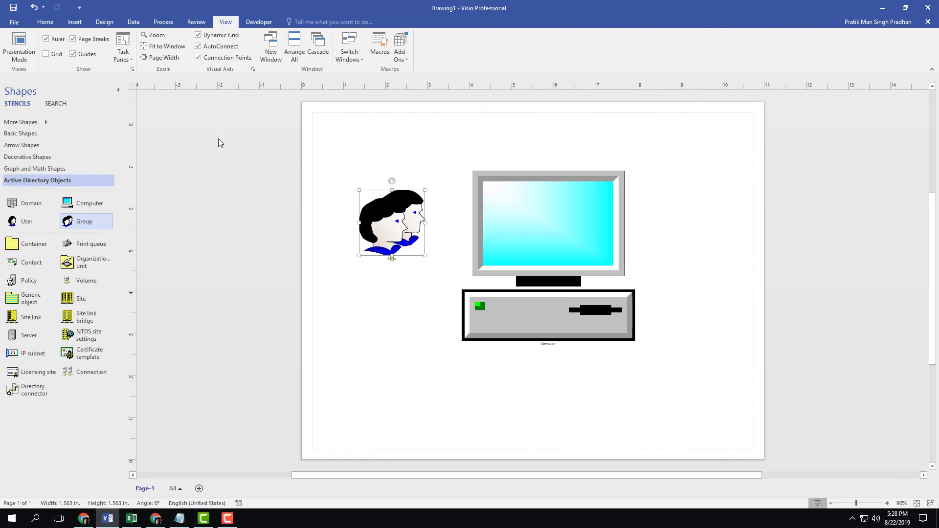
- Deselect the Group shape and show the Size & Position pane via View > Task Panes
{"action": "left_click", "coordinate": [198, 157]}
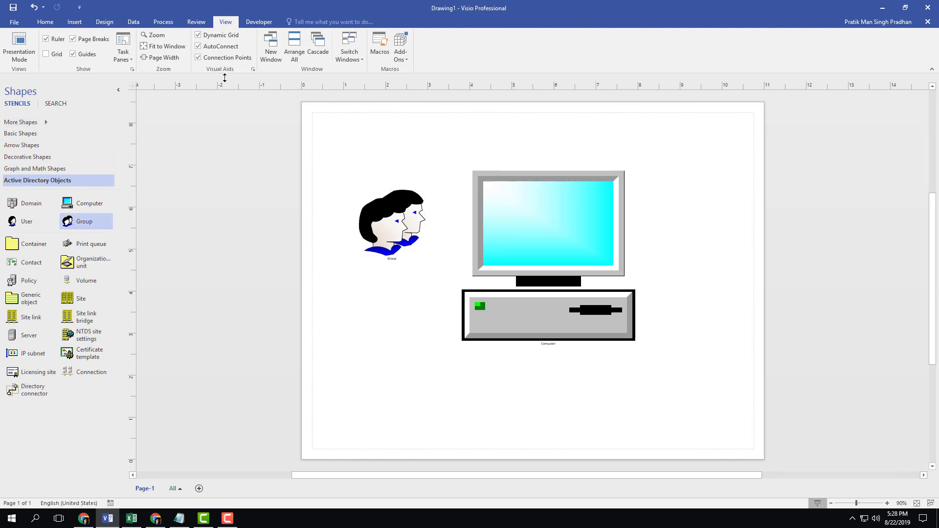
{"action": "left_click", "coordinate": [123, 52]}
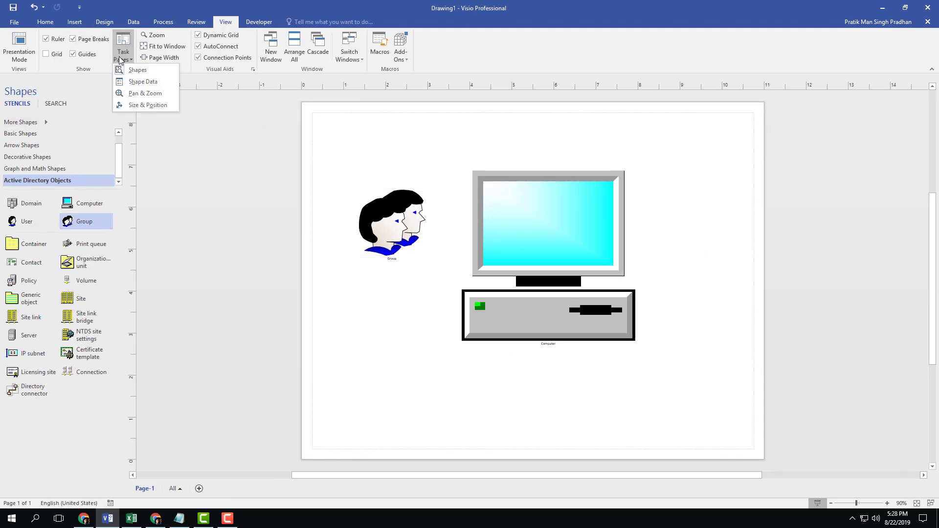
{"action": "left_click", "coordinate": [155, 109]}
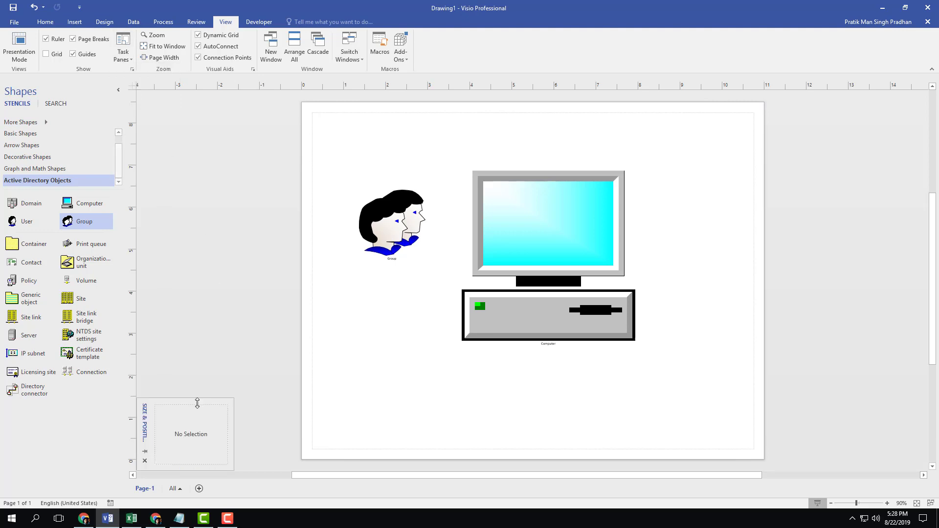
- Select the Computer shape and float the Size & Position pane over the drawing's right side
{"action": "left_click", "coordinate": [550, 209]}
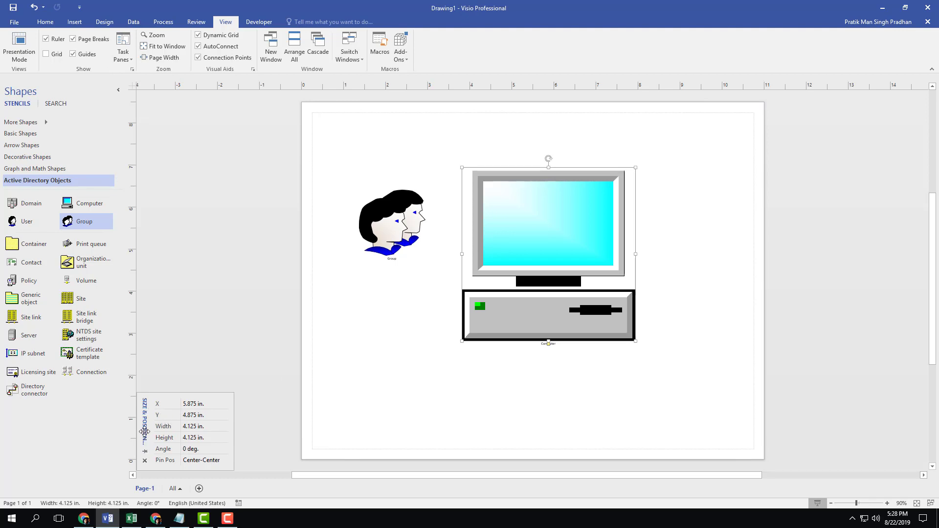
{"action": "left_click_drag", "start_coordinate": [144, 434], "coordinate": [725, 254]}
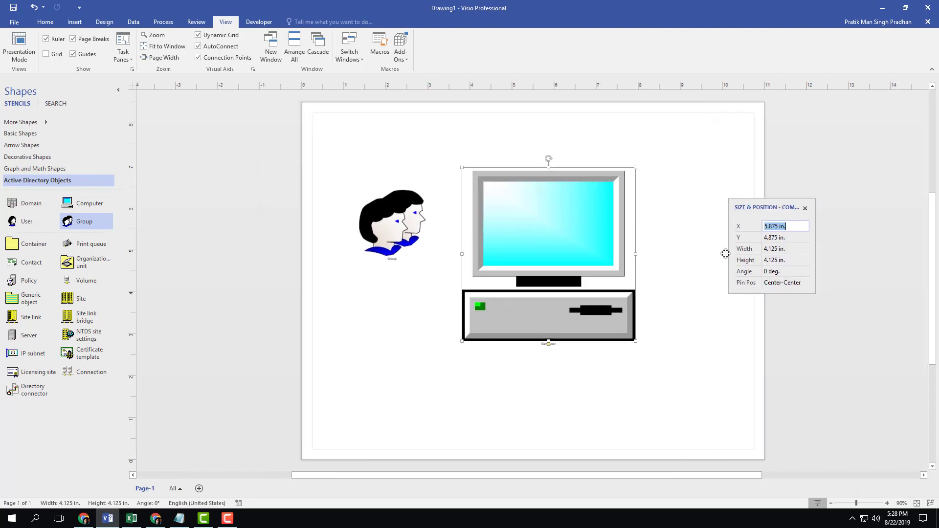
{"action": "left_click_drag", "start_coordinate": [725, 254], "coordinate": [796, 180]}
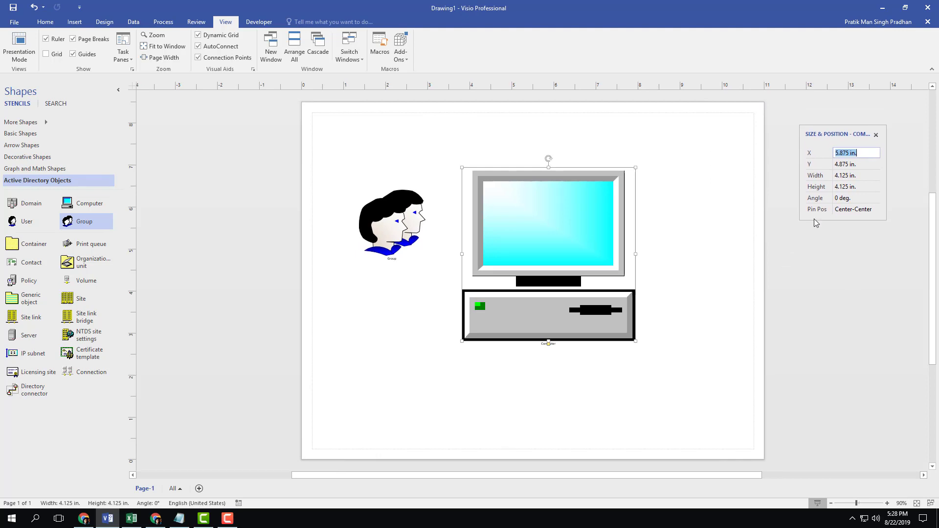
{"action": "left_click", "coordinate": [850, 257]}
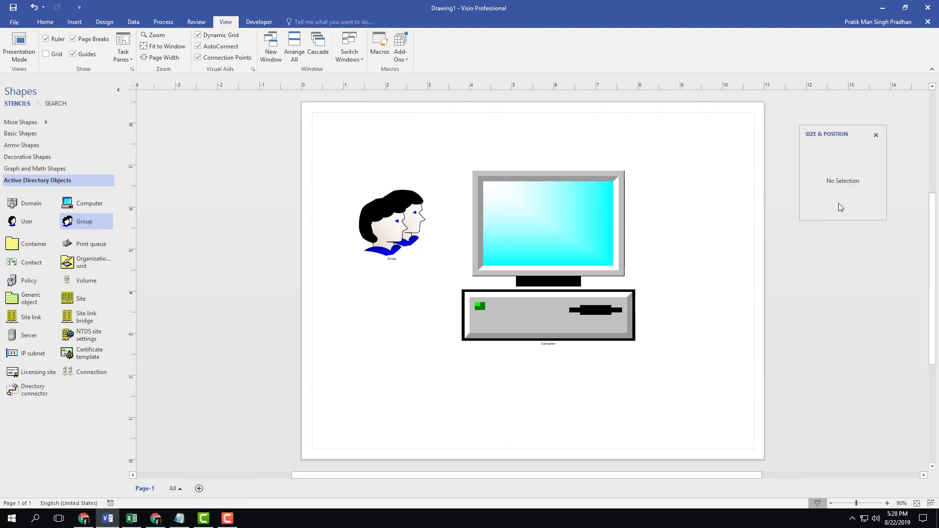
{"action": "left_click", "coordinate": [541, 237]}
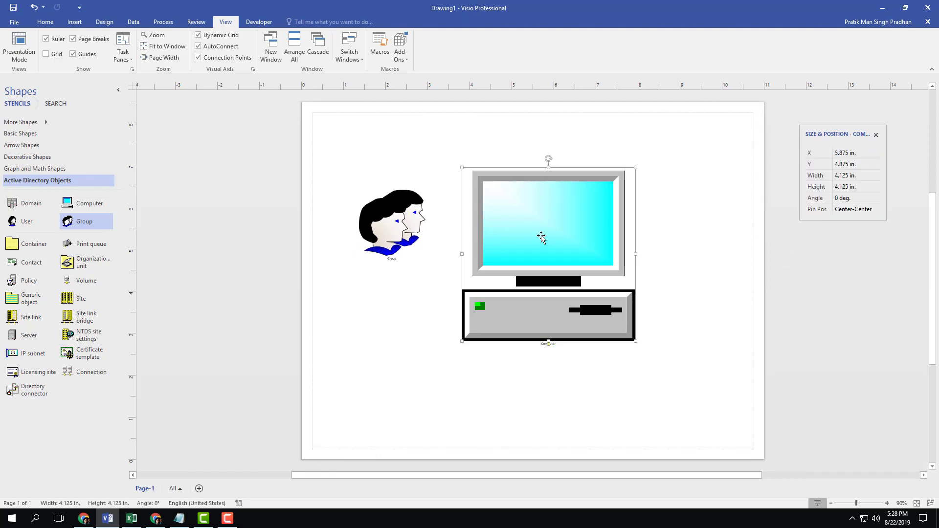
- Dock the Size & Position pane on the right so it shows the Computer shape's values
{"action": "mouse_move", "coordinate": [827, 135]}
{"action": "left_mouse_down"}
{"action": "mouse_move", "coordinate": [232, 352]}
{"action": "mouse_move", "coordinate": [886, 188]}
{"action": "mouse_move", "coordinate": [779, 190]}
{"action": "left_mouse_up"}
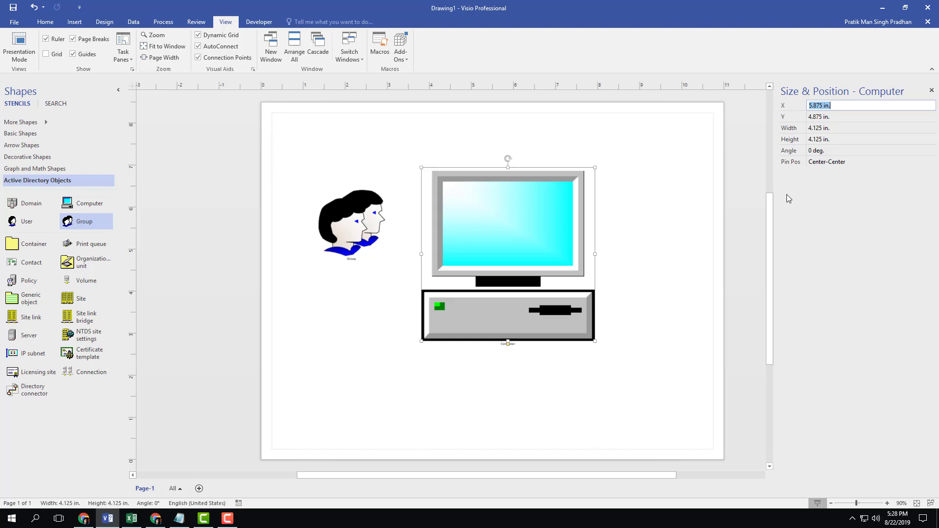